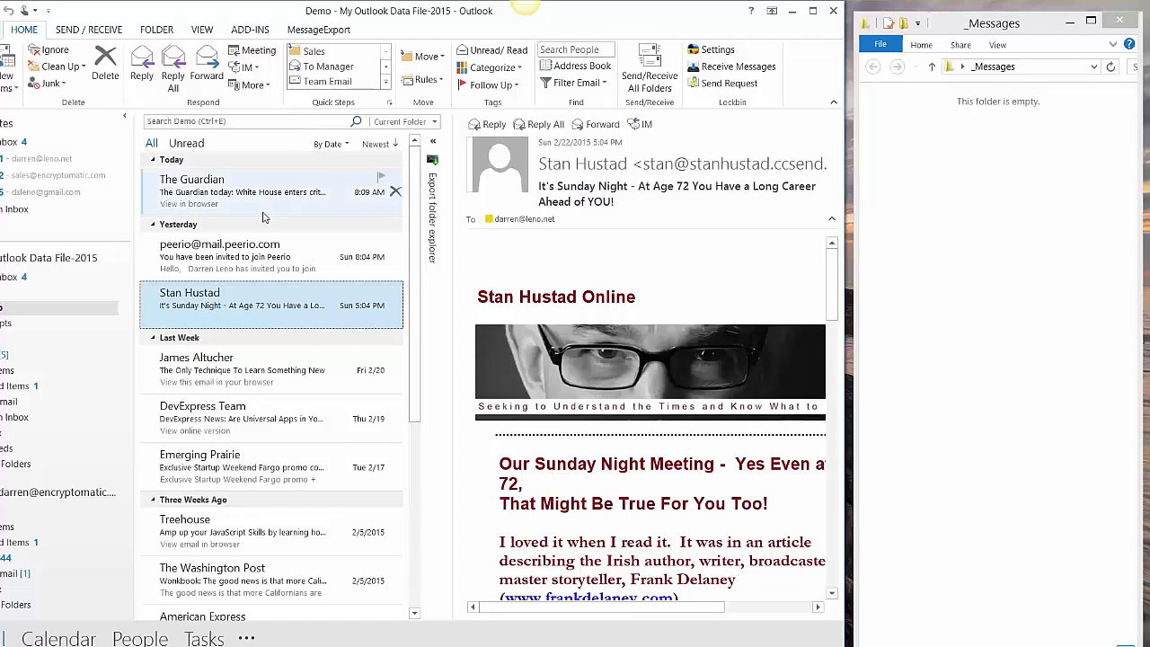
- Save the three newest messages in the Demo folder together as the text file TEST123 in the _Messages folder
click(235, 189)
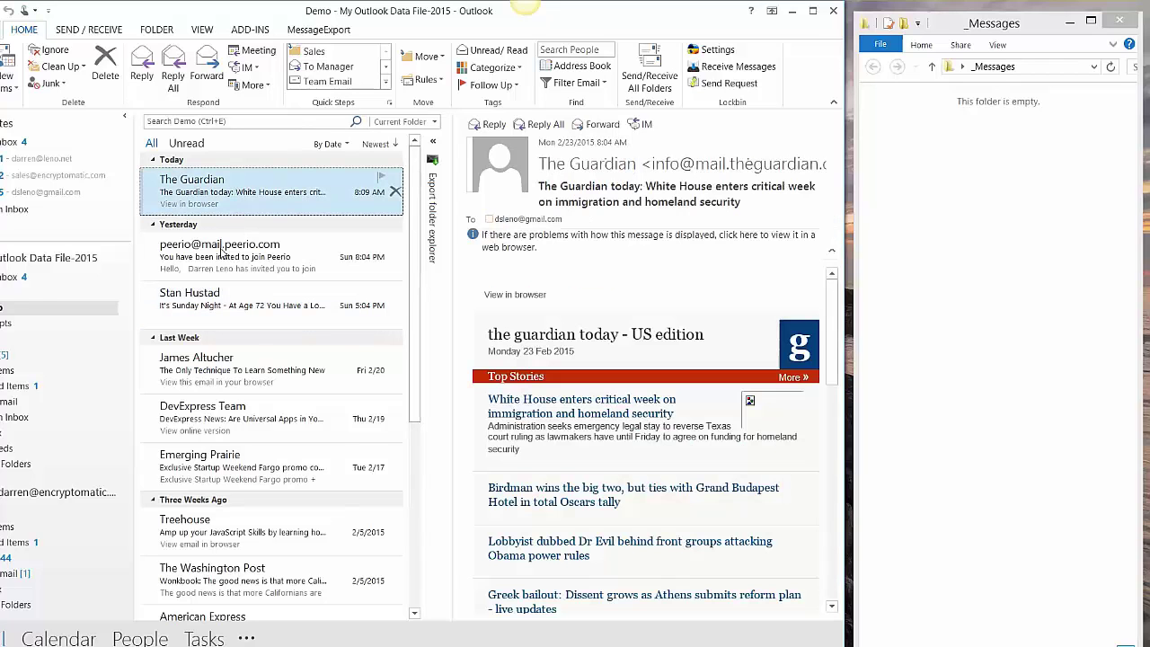
shift+click(213, 306)
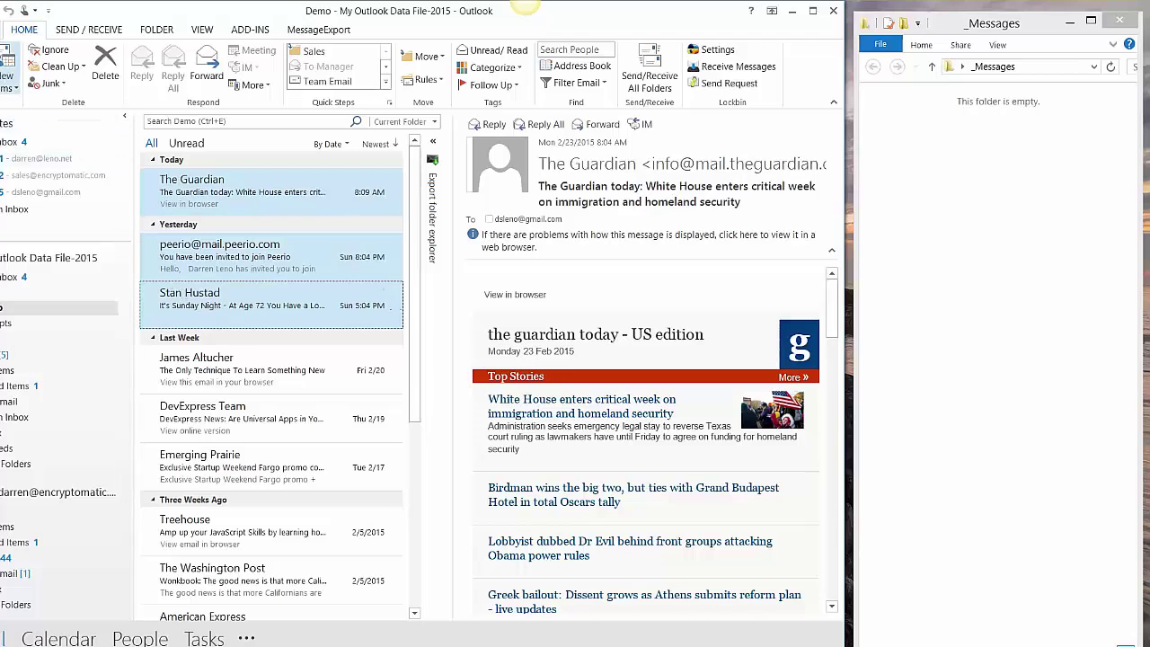
key(alt+f)
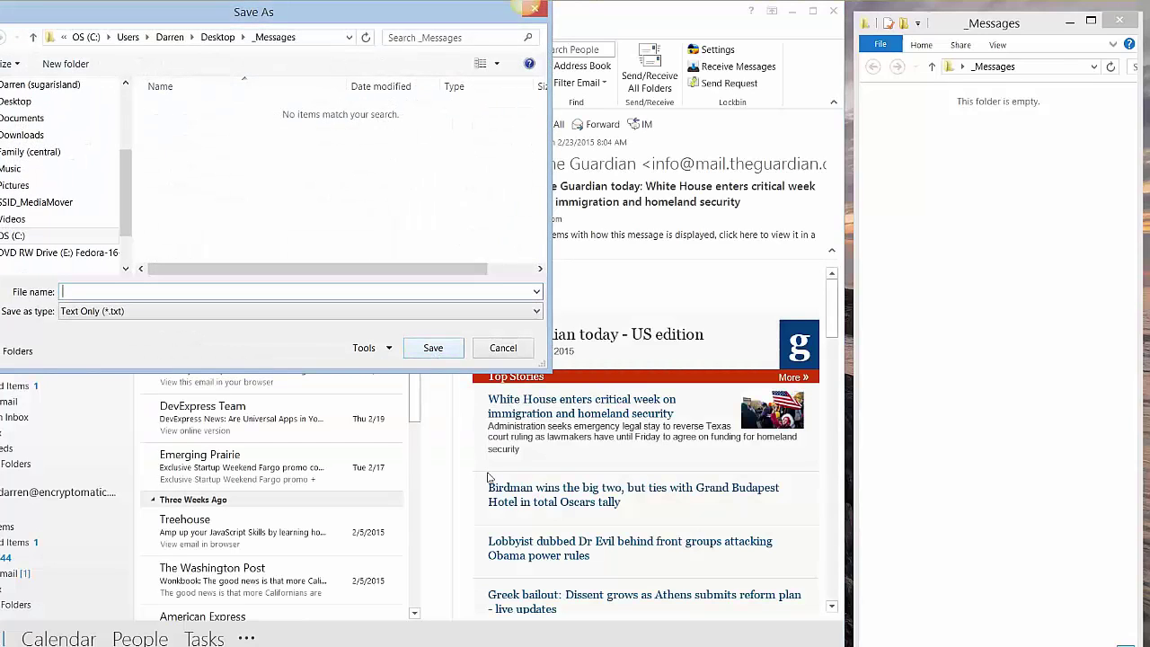
text(TEST123)
click(432, 350)
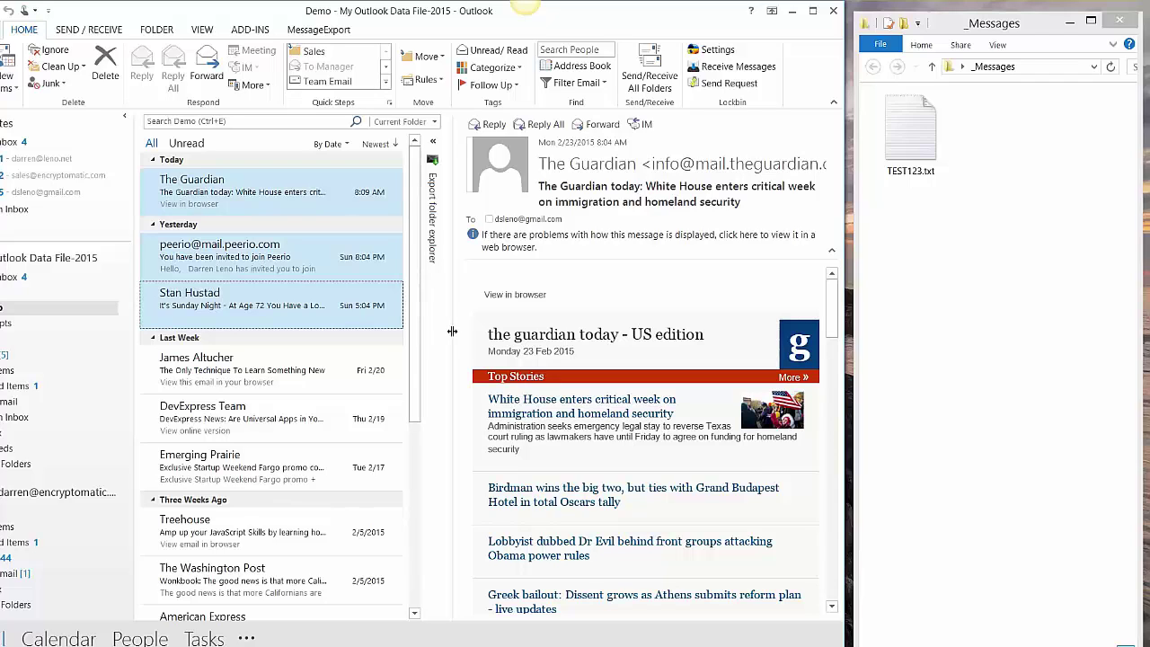
- Look through the contents of TEST123.txt in Notepad and delete the file from the _Messages folder
double_click(917, 131)
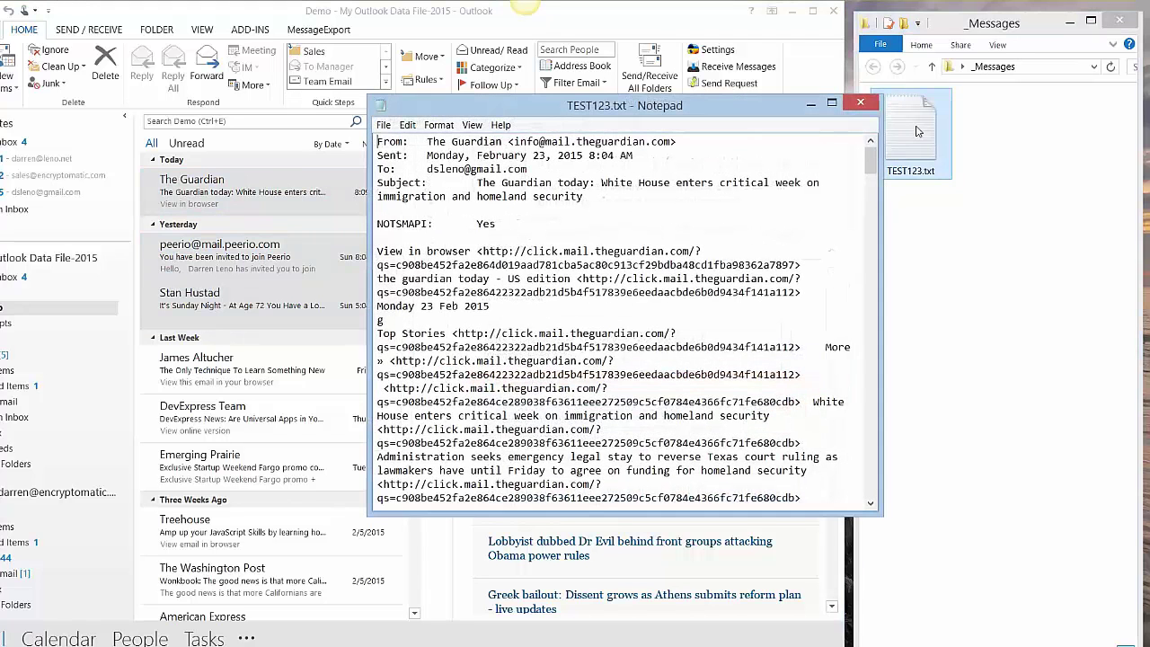
drag(869, 158, 872, 393)
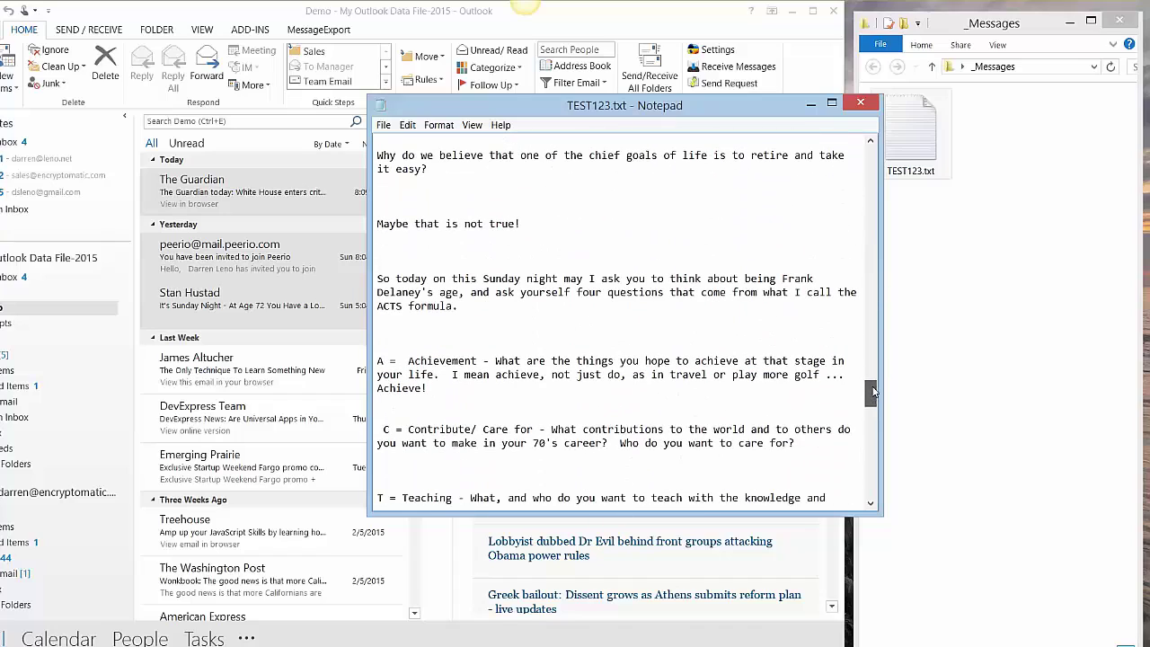
click(862, 105)
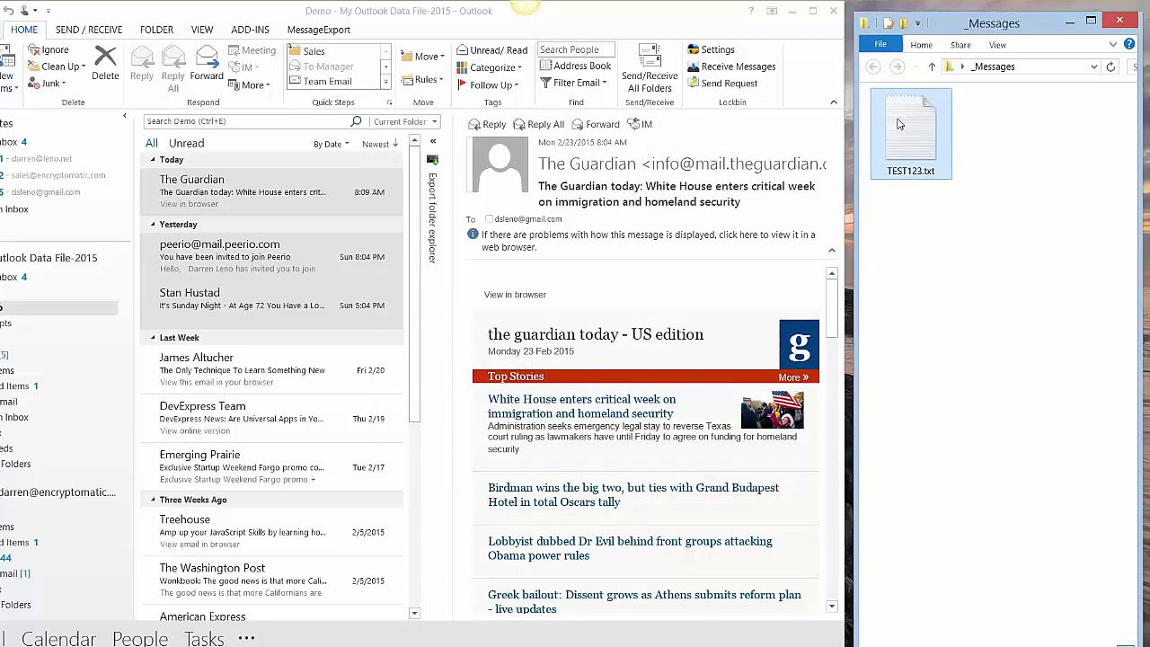
key(Delete)
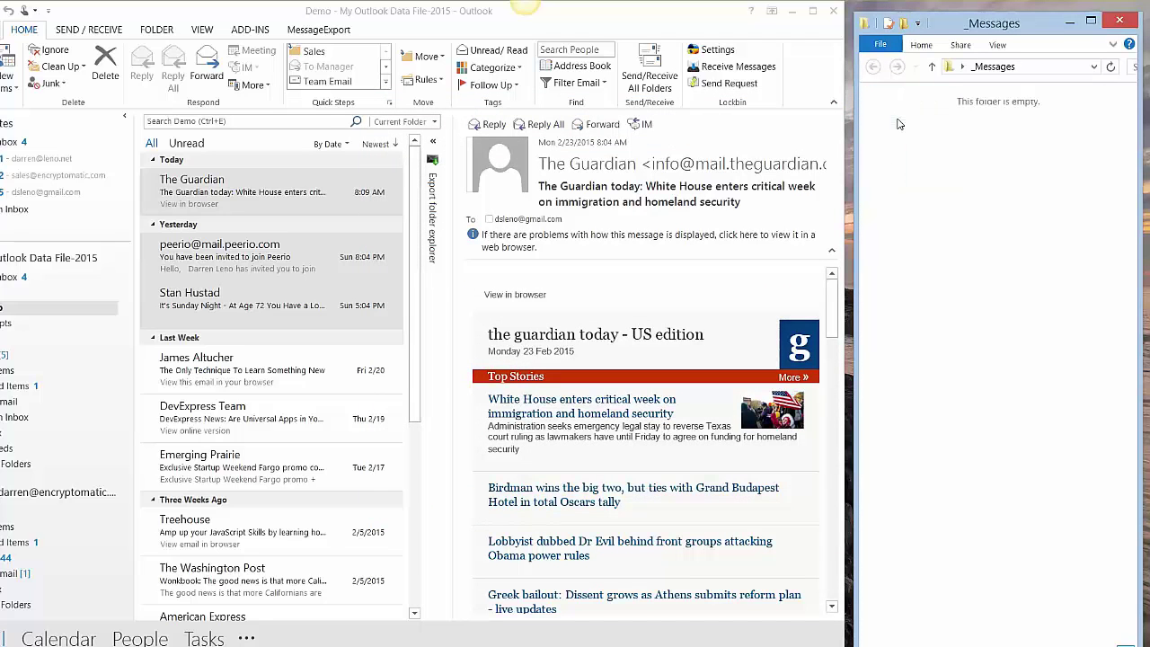
- Export the three newest messages with the MessageExport profile Export to TXT, using _Messages as the base folder
click(298, 195)
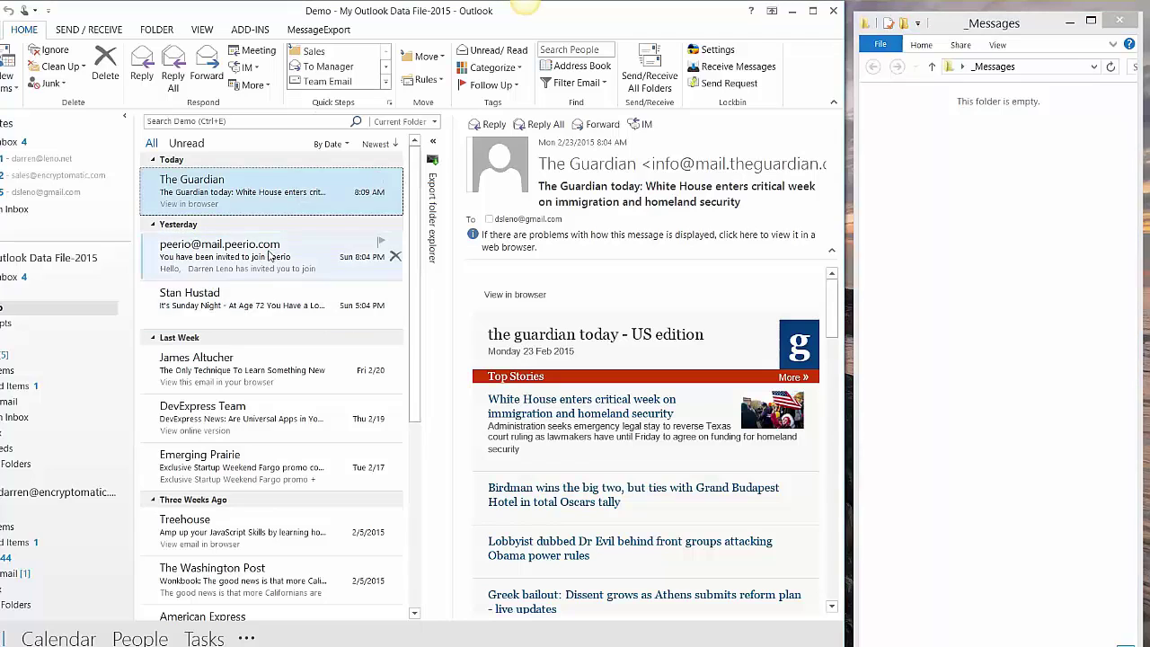
shift+click(254, 305)
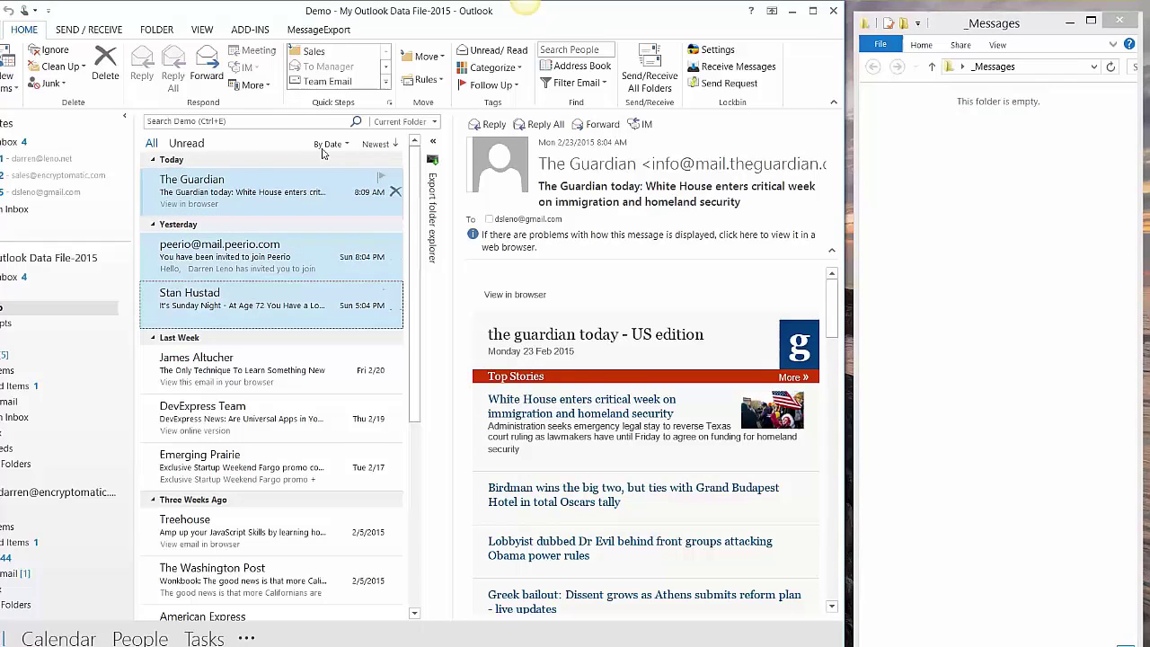
click(323, 29)
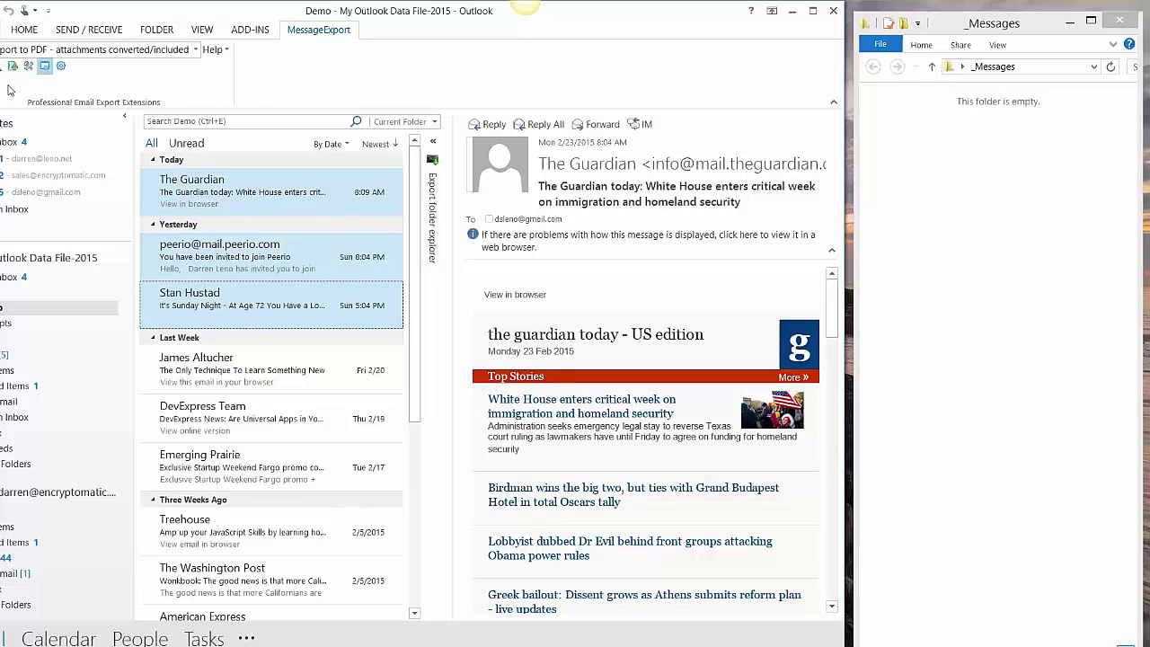
click(63, 51)
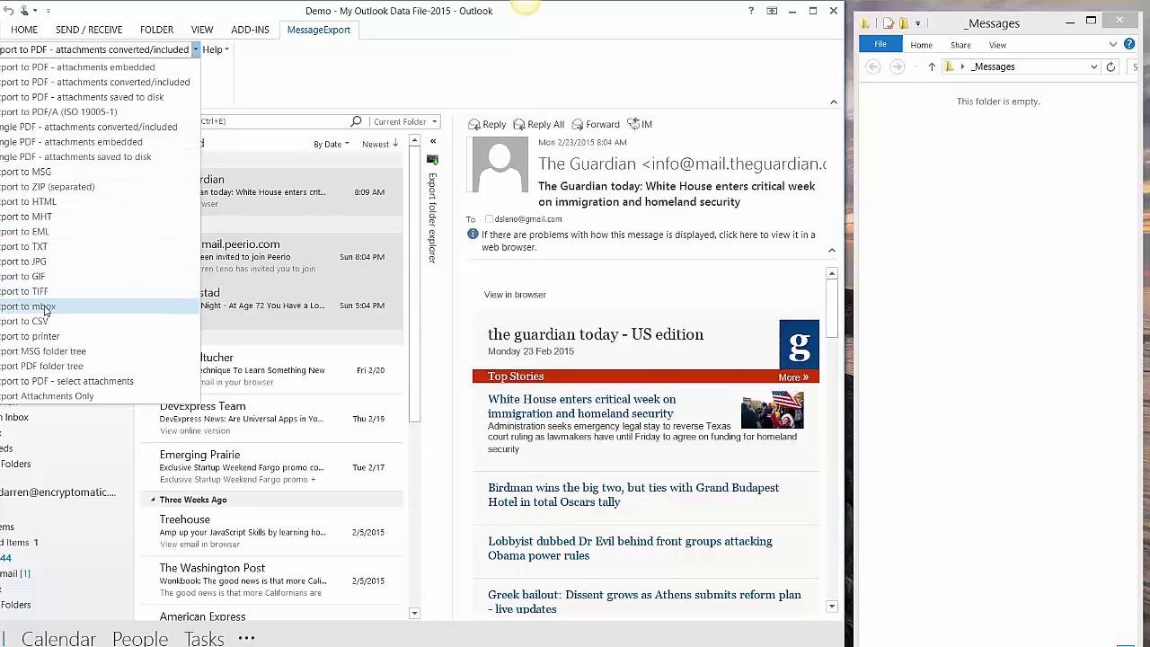
click(33, 247)
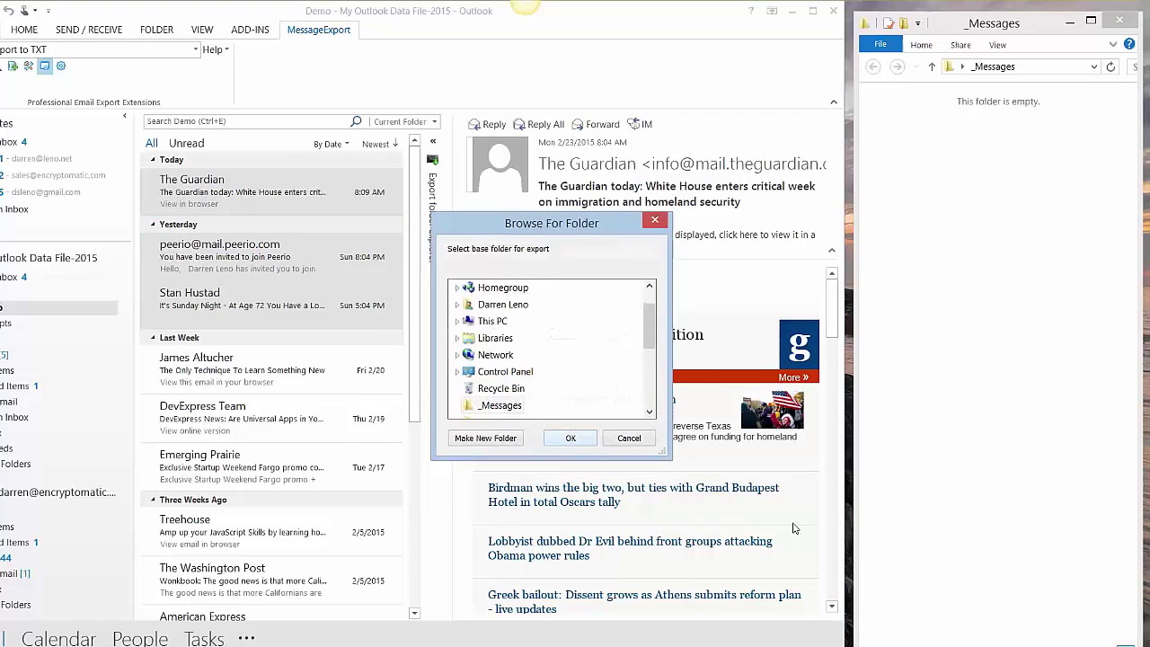
click(499, 405)
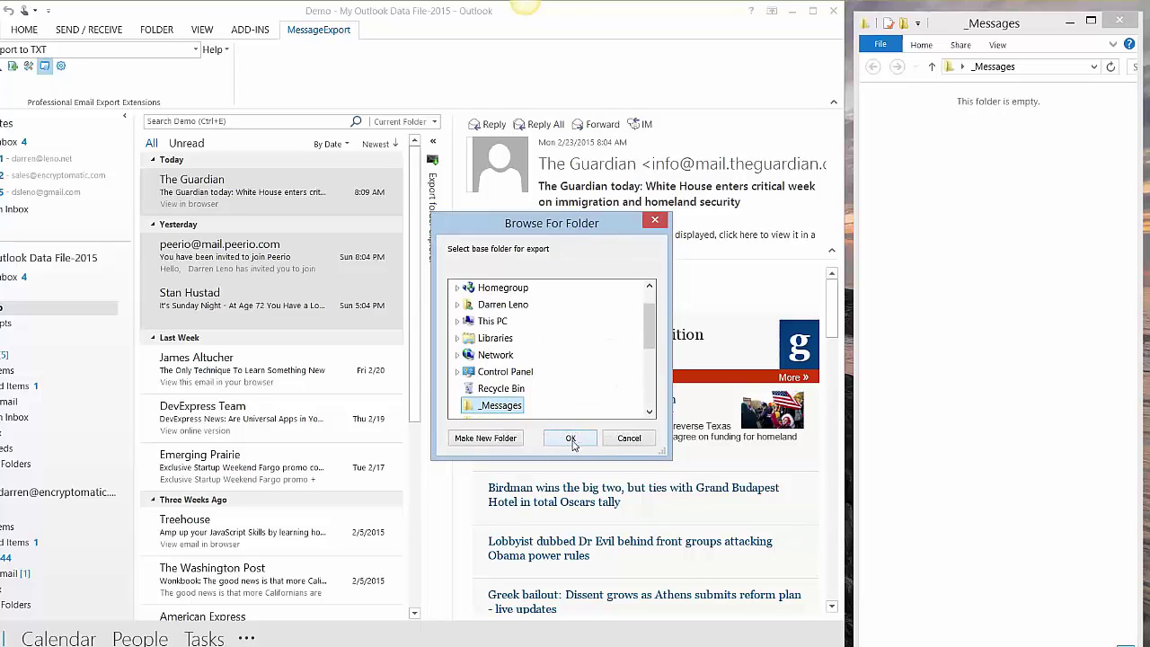
click(570, 438)
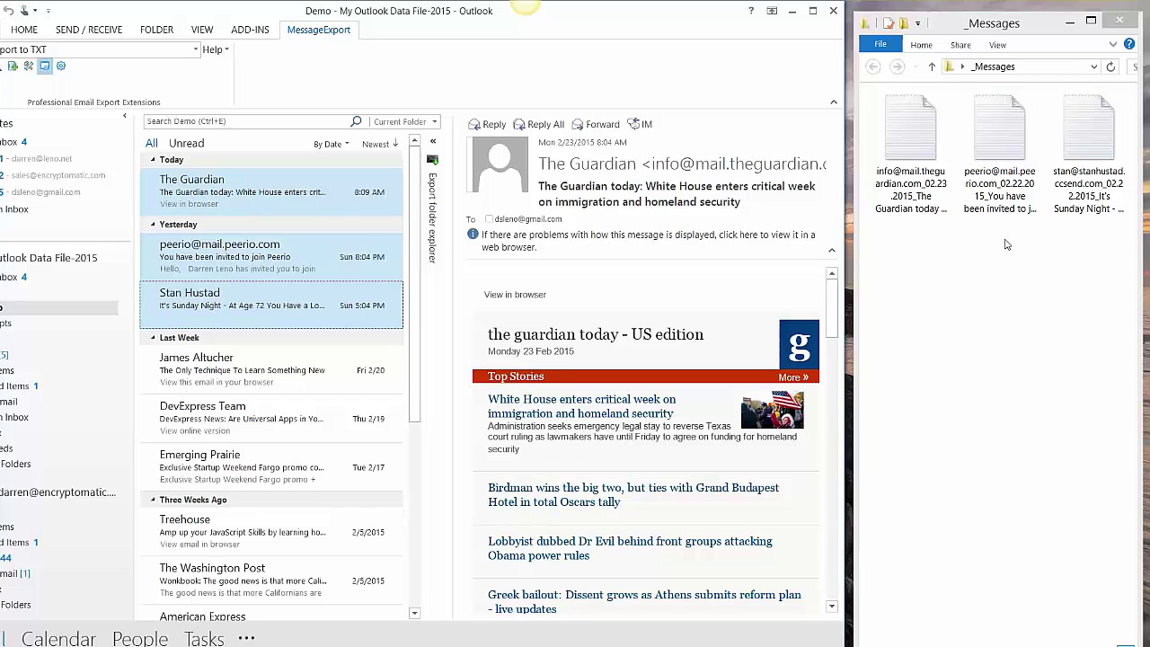
- Read through the exported text file of The Guardian message in Notepad and close it
double_click(913, 130)
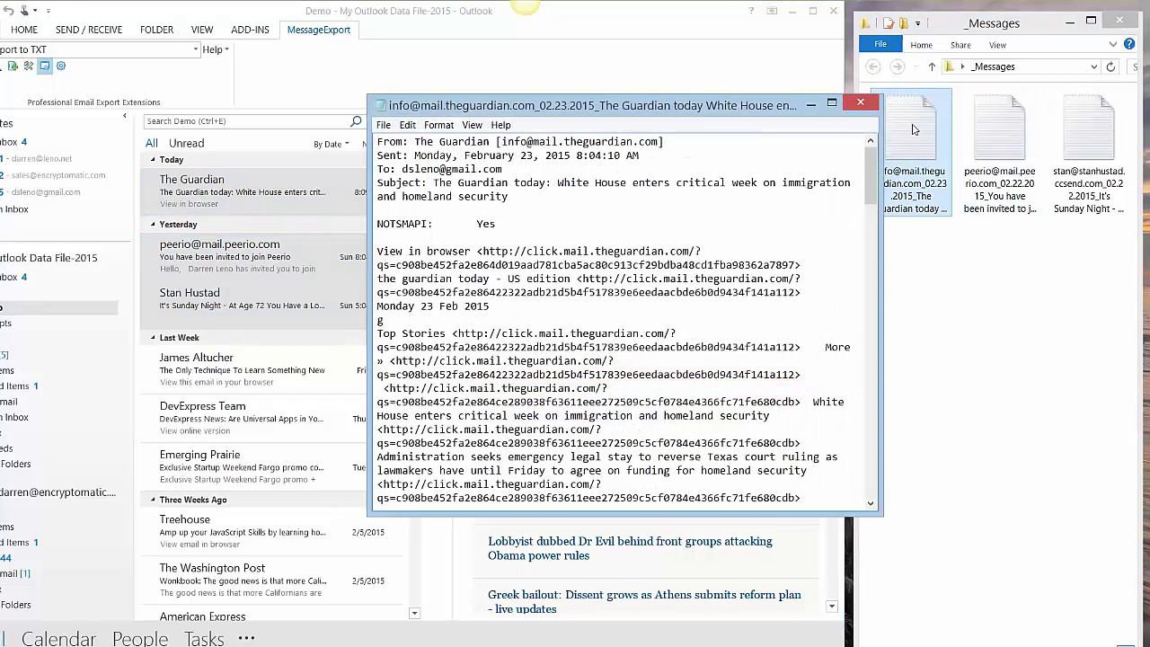
drag(869, 171, 869, 300)
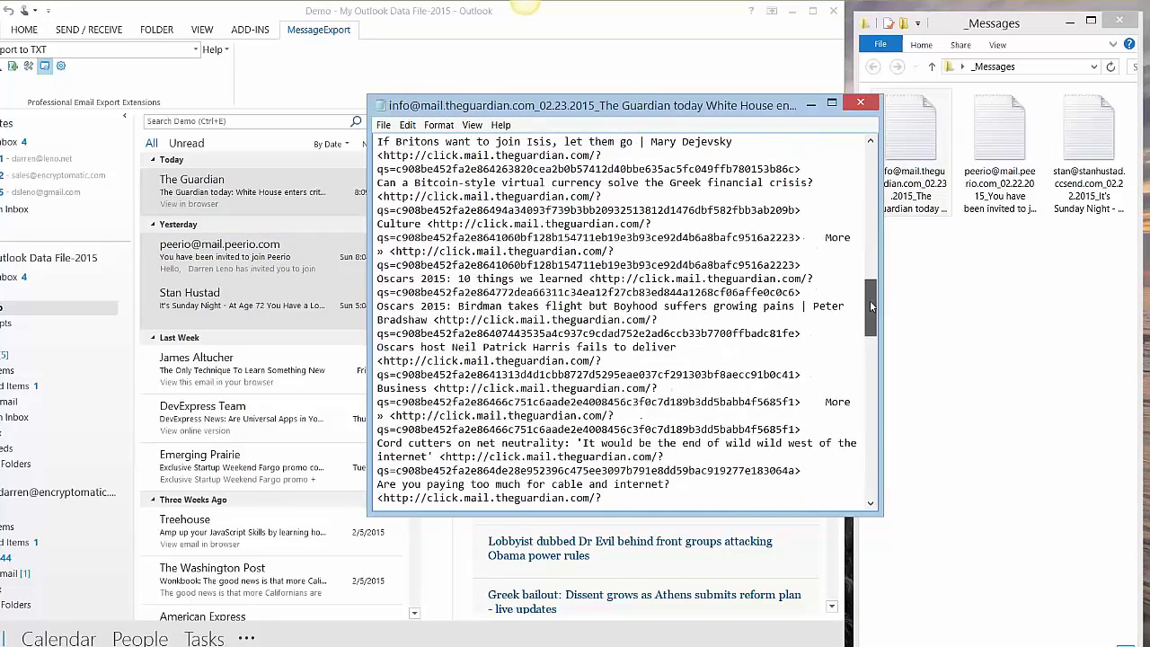
click(860, 102)
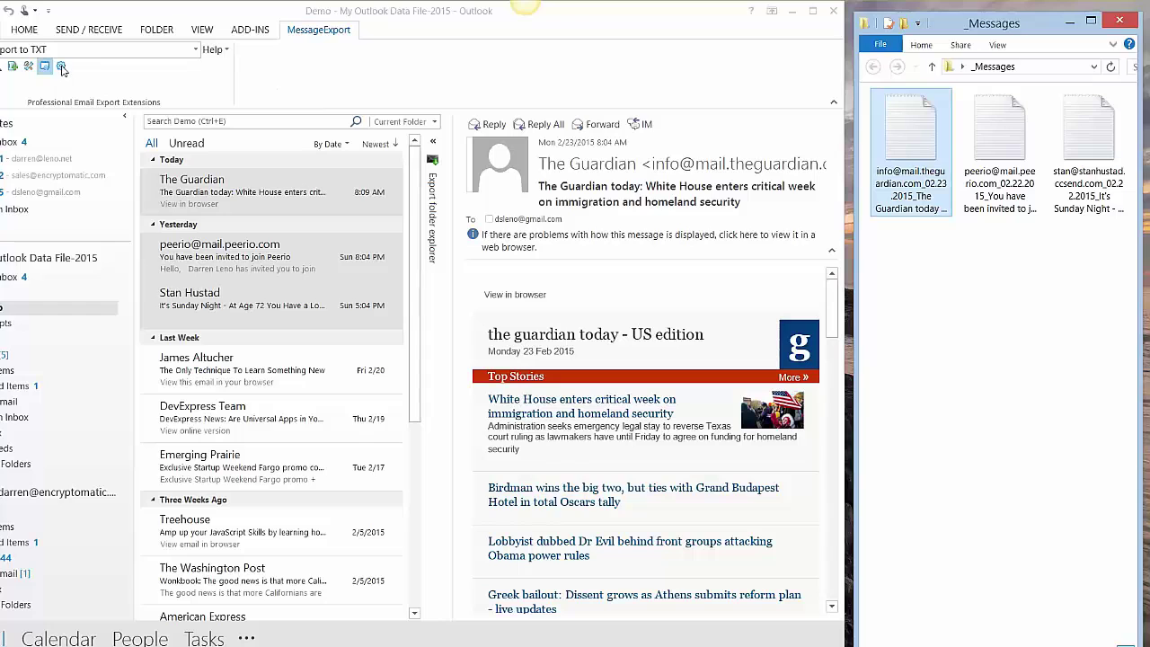
- Open the Export to TXT profile for editing from the MessageExport options
click(62, 69)
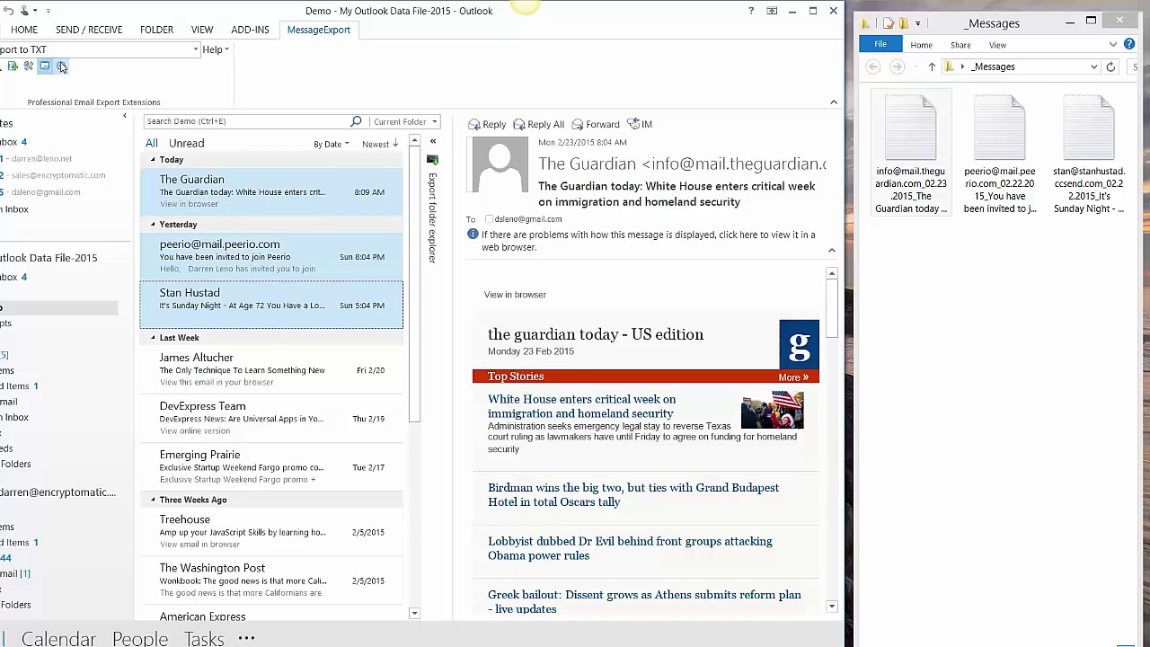
click(62, 67)
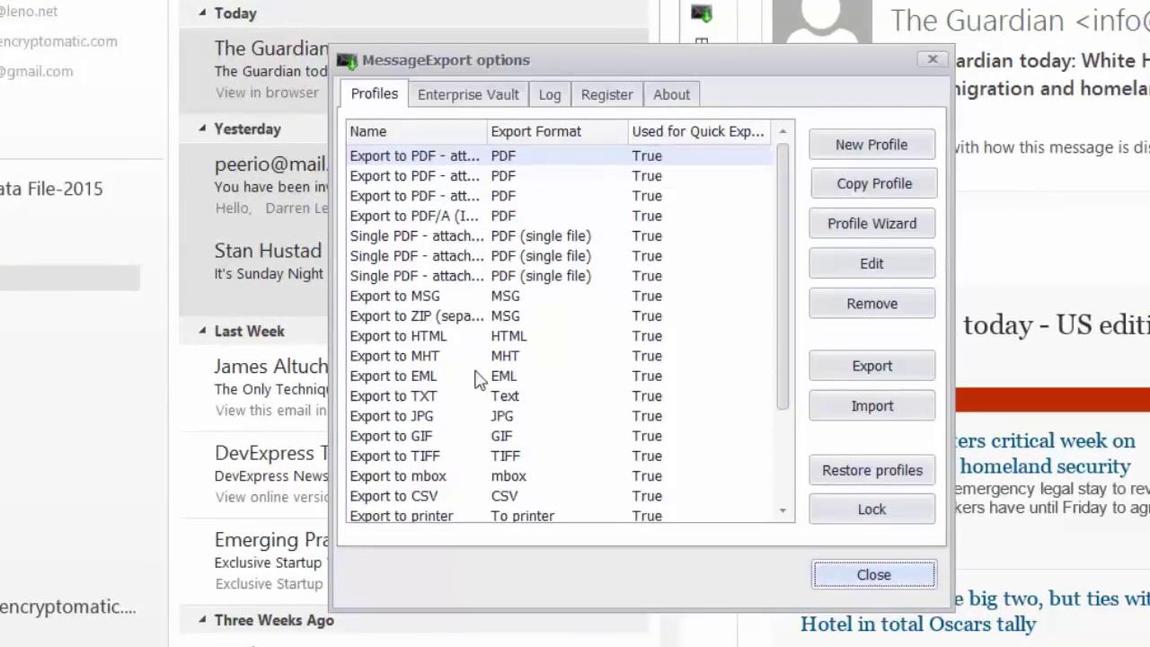
click(421, 396)
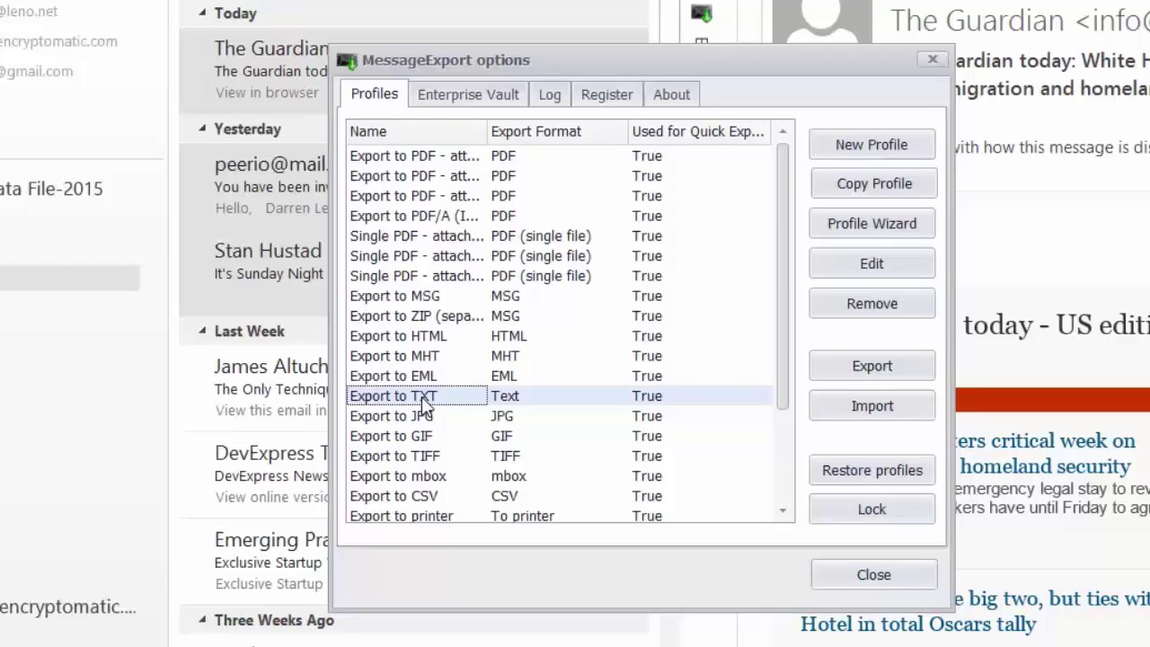
click(890, 261)
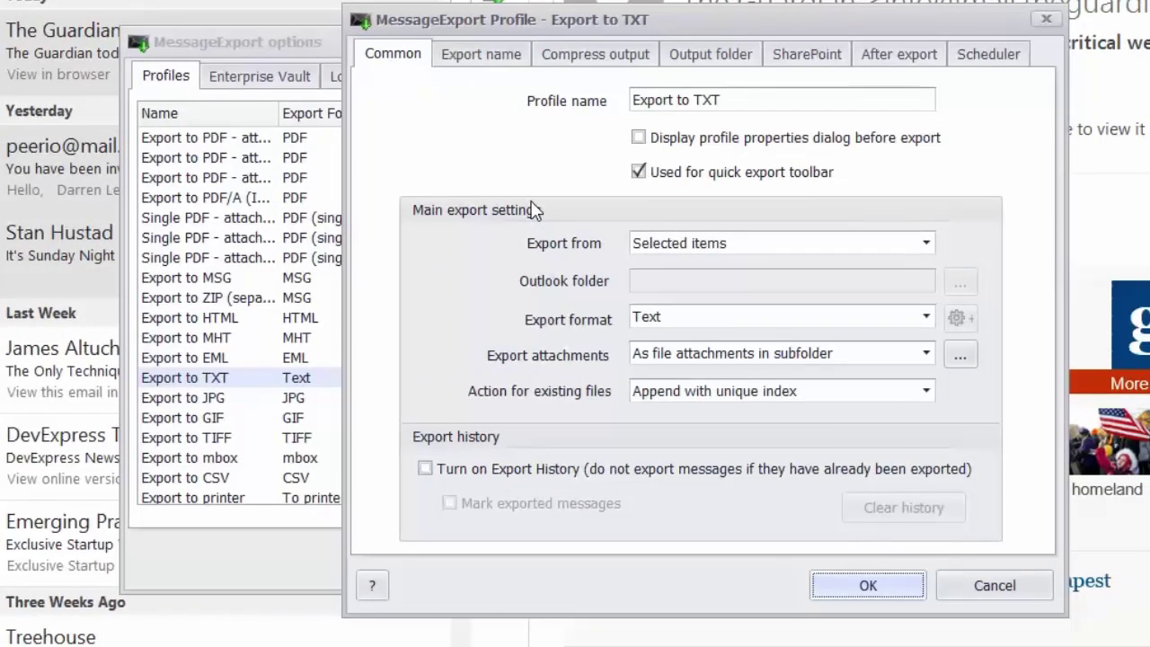
- Set the profile to export from a predefined folder, browse the mailbox folders, and cancel the folder selection
click(815, 246)
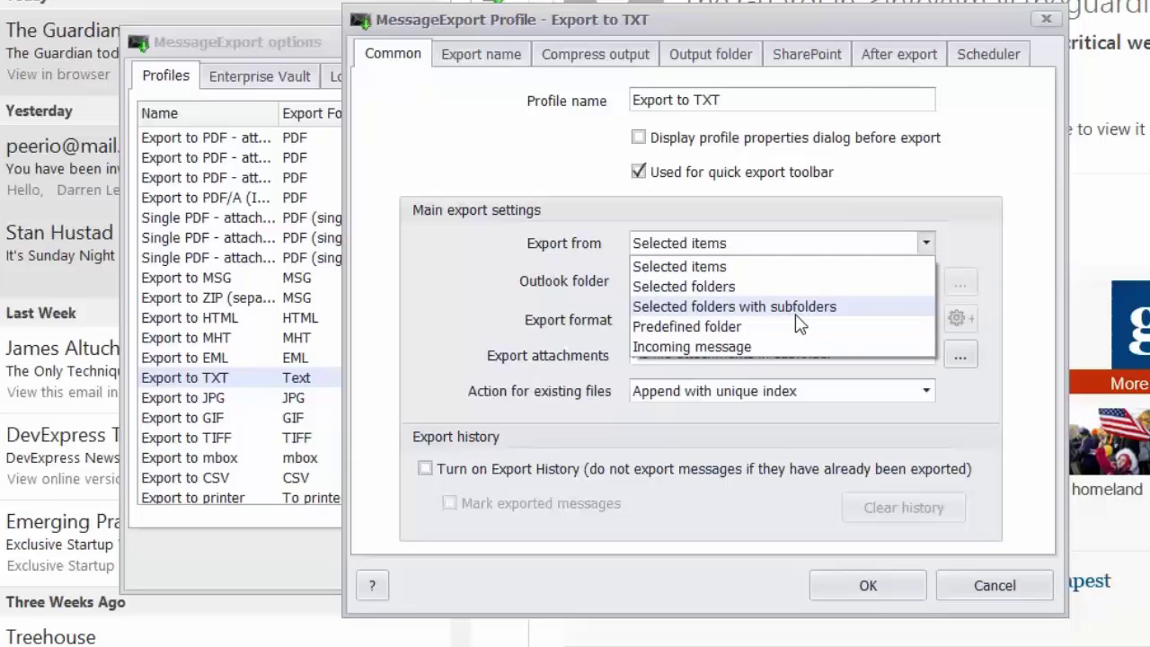
click(739, 329)
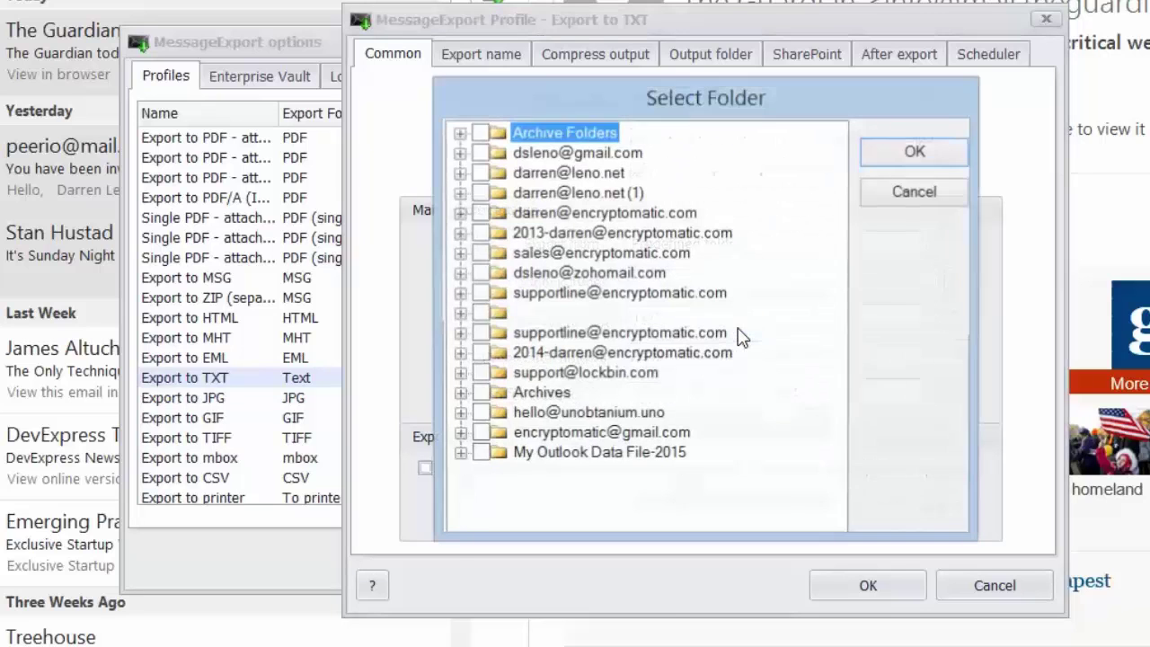
click(458, 153)
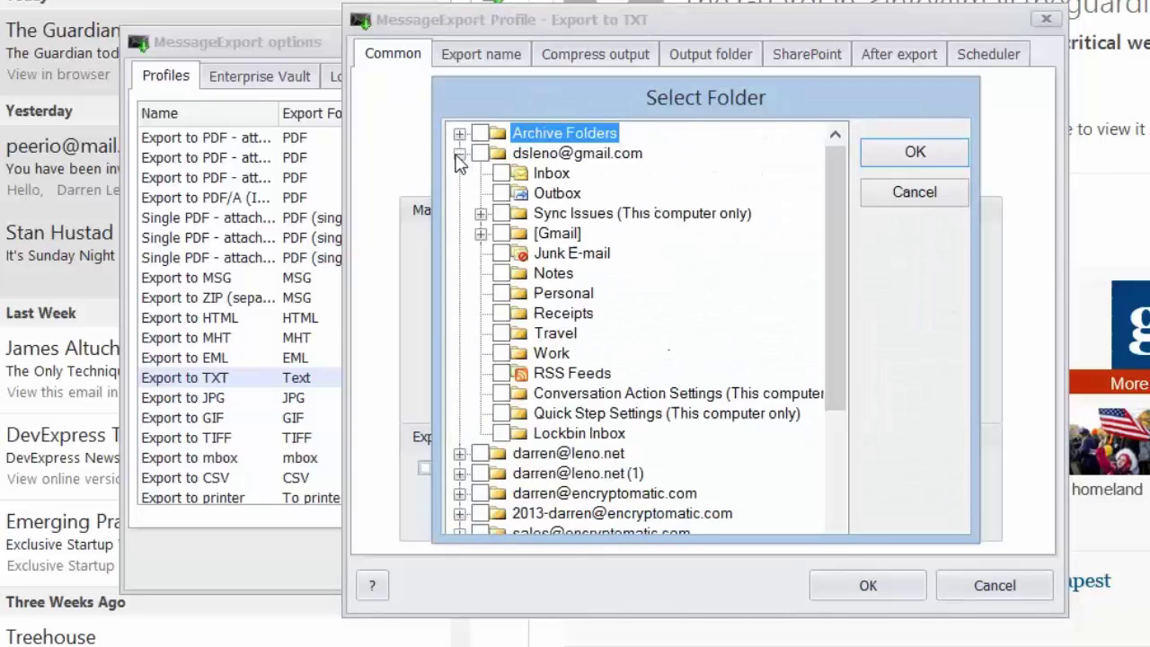
click(459, 453)
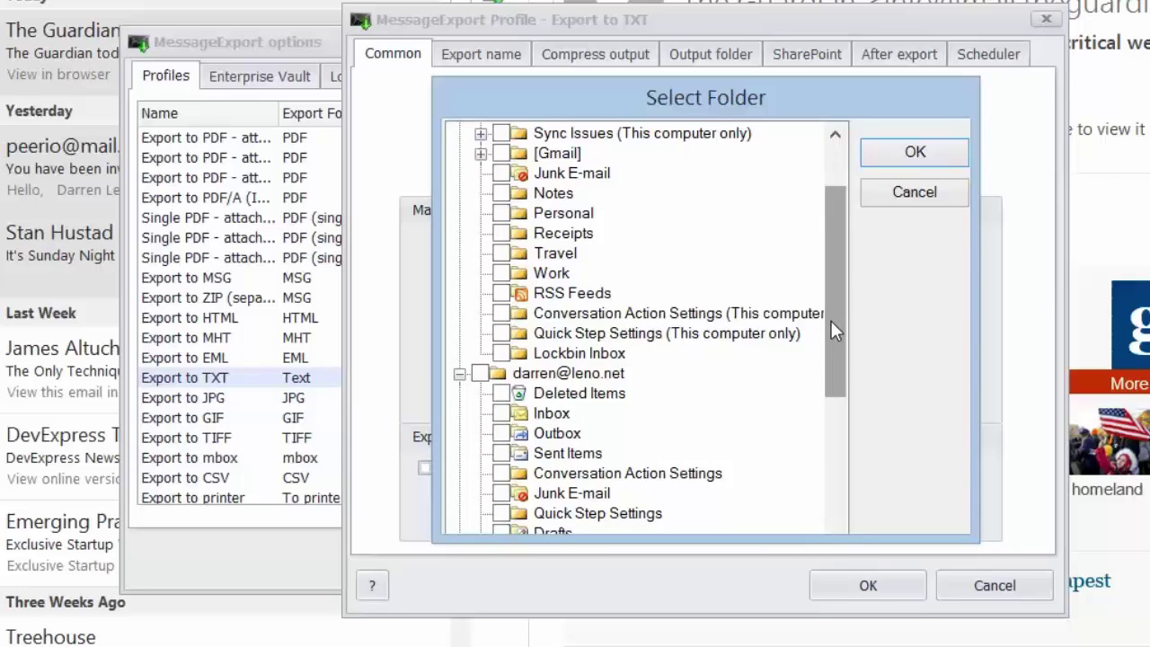
click(918, 193)
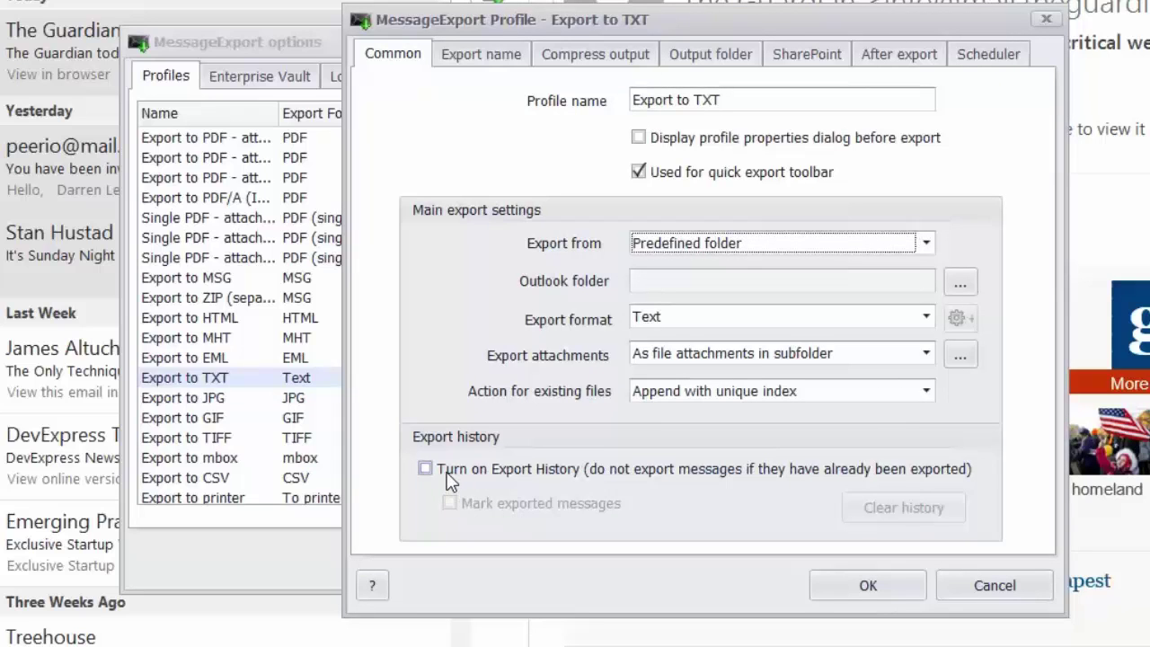
- Try the naming schema wizard for export names, examine its available fields, and return to the advanced naming schema
click(477, 59)
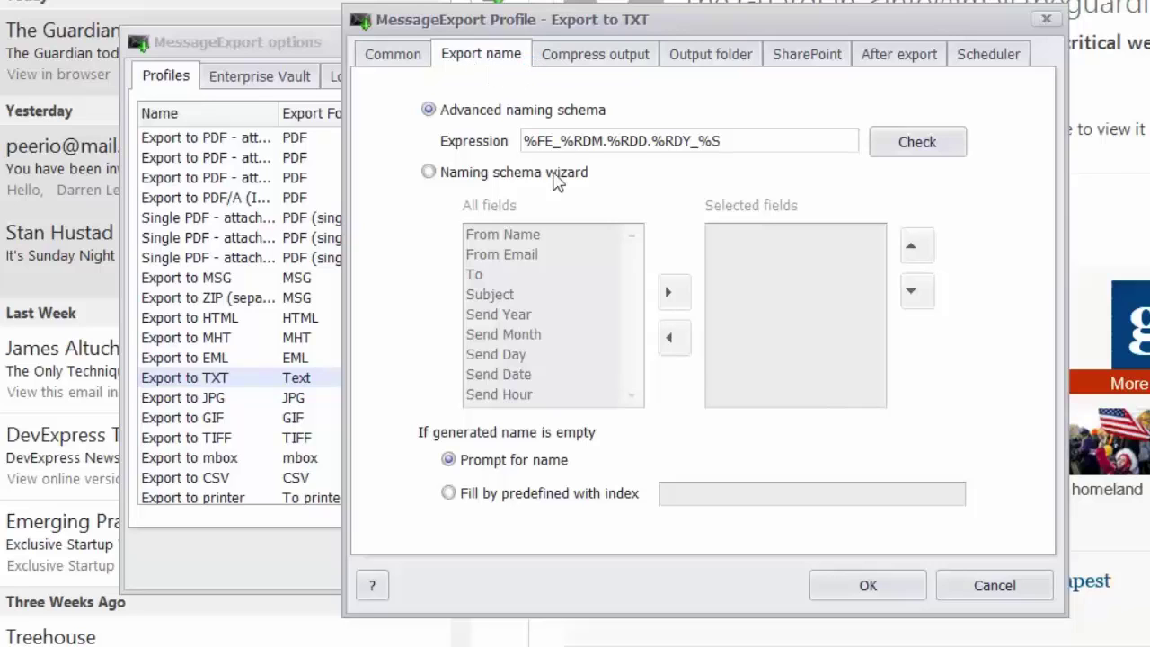
click(428, 171)
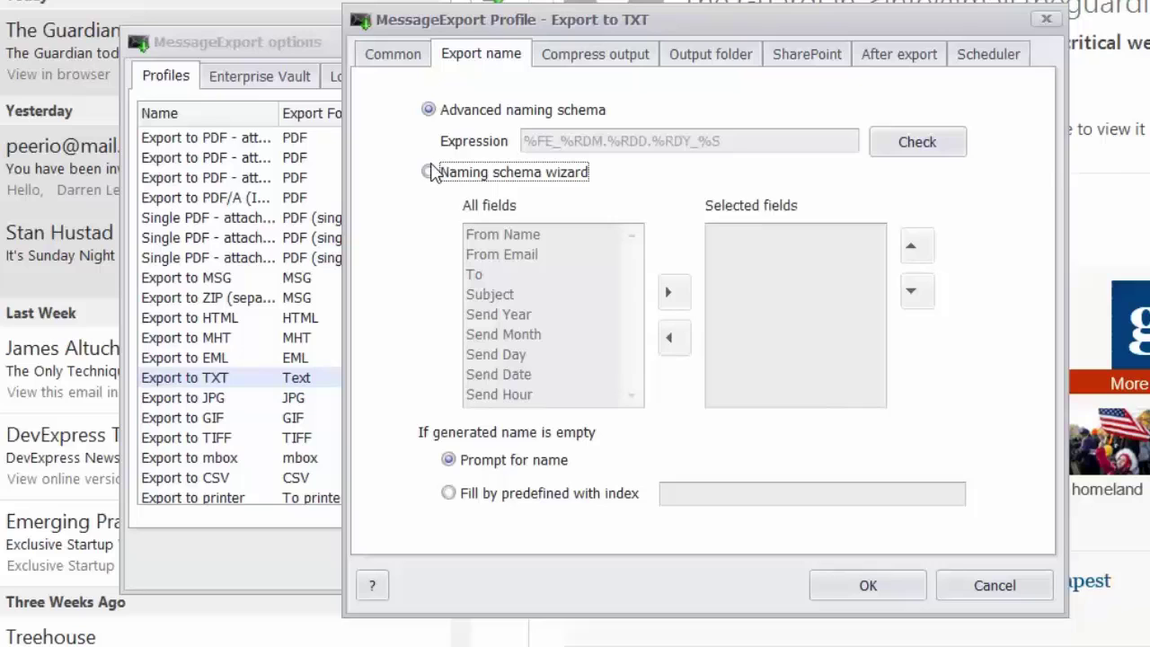
drag(633, 267, 633, 379)
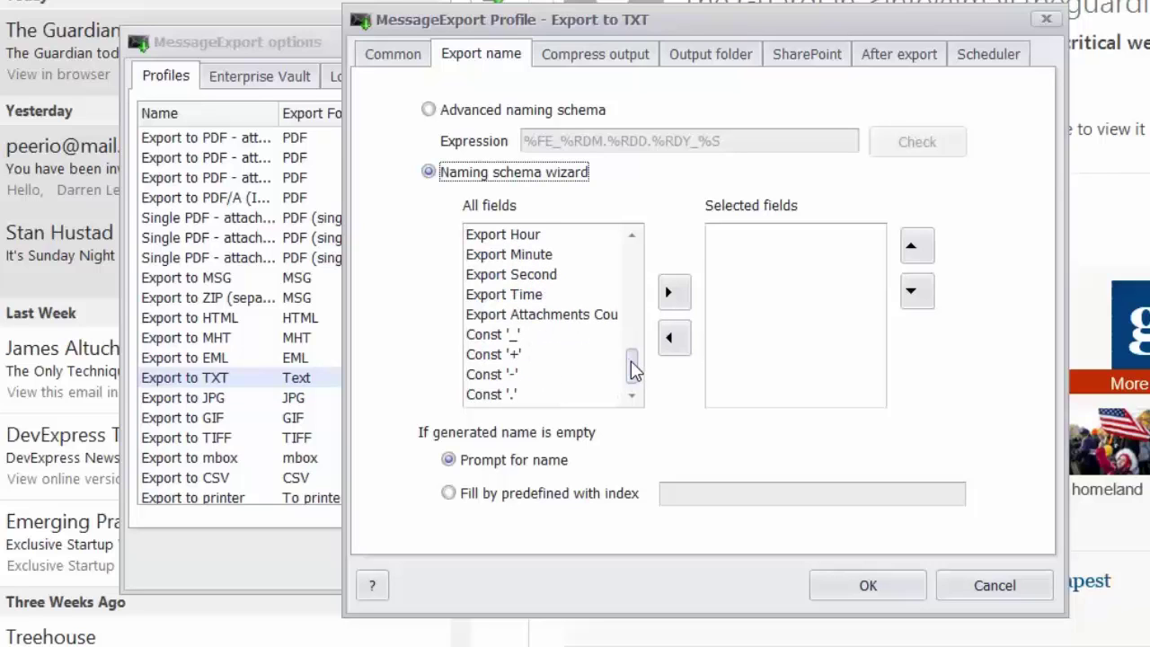
scroll(633, 369, up, 1)
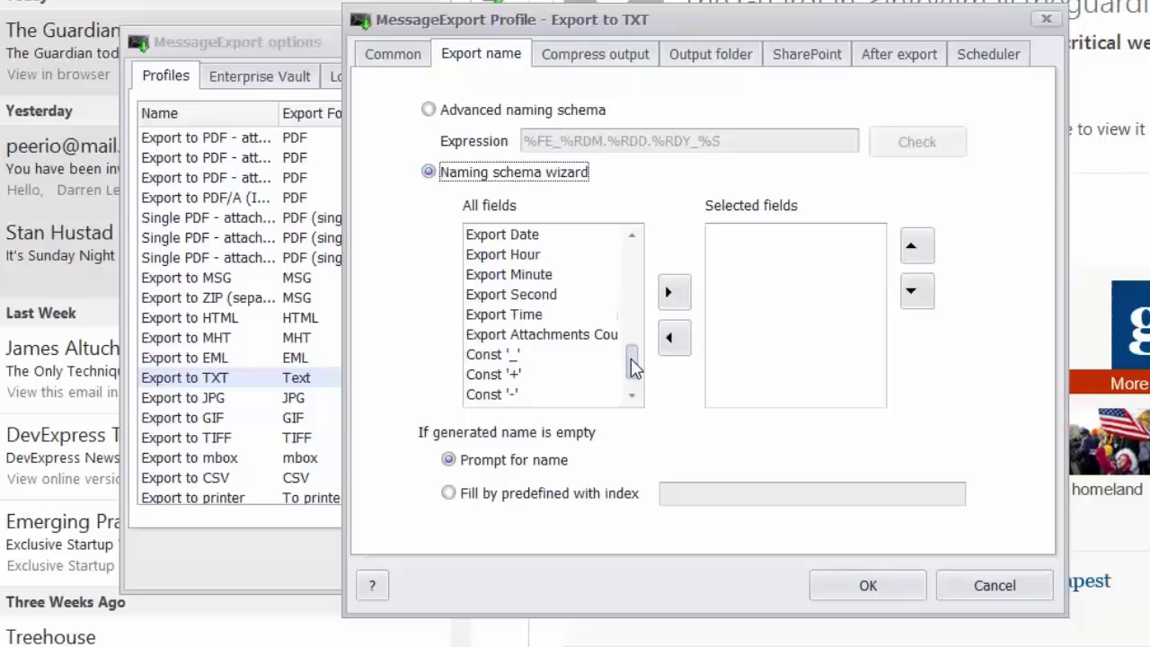
drag(633, 368, 636, 253)
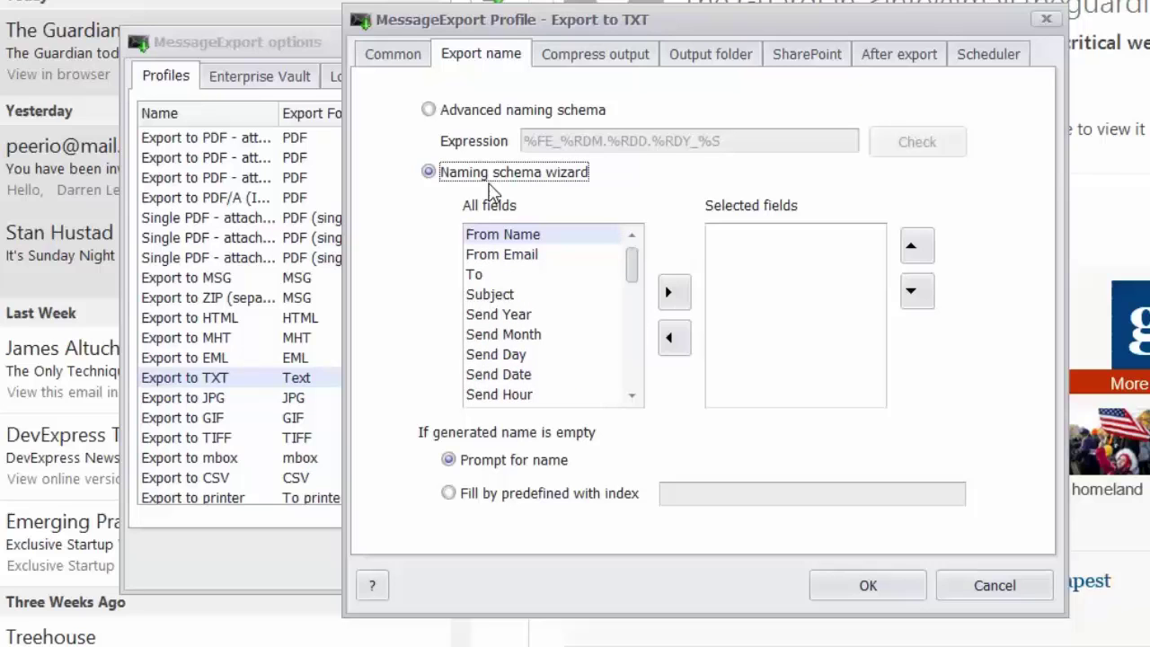
click(429, 110)
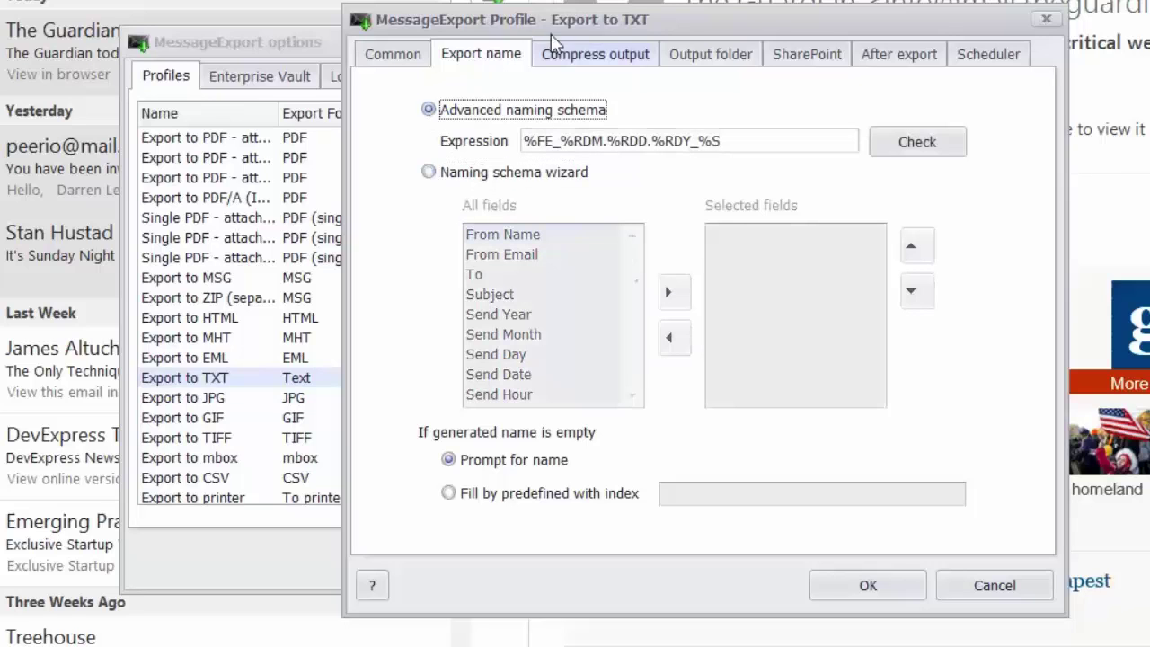
- Review the profile's compression, output folder, SharePoint, after-export and scheduler settings, then leave the profile and options without saving
click(575, 56)
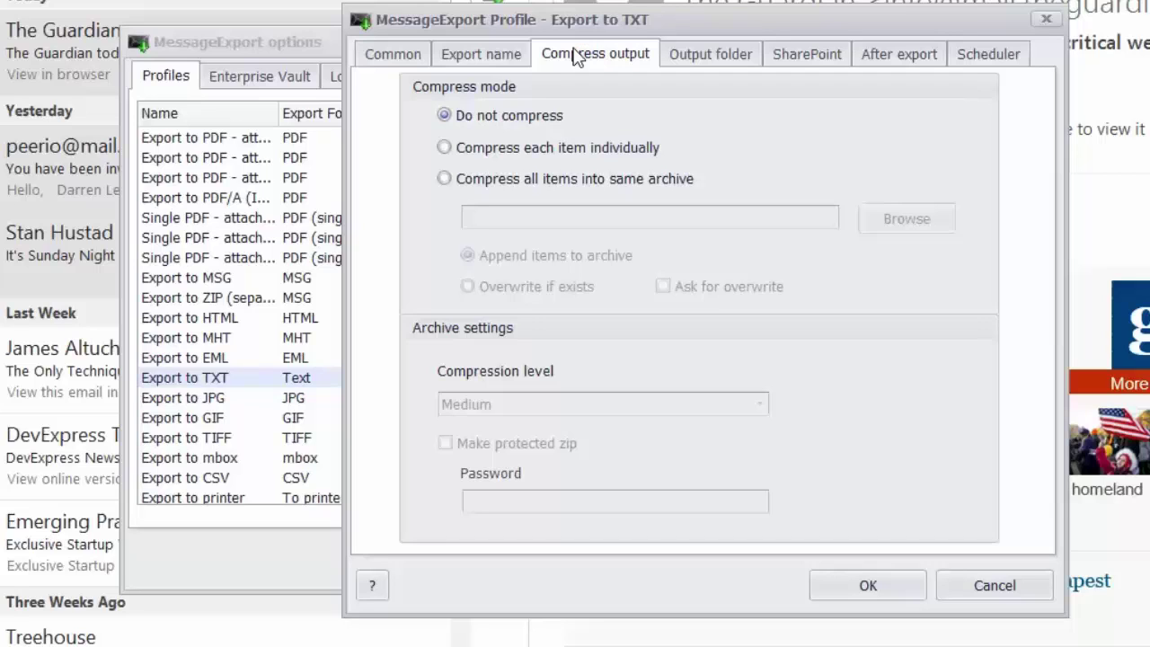
click(706, 53)
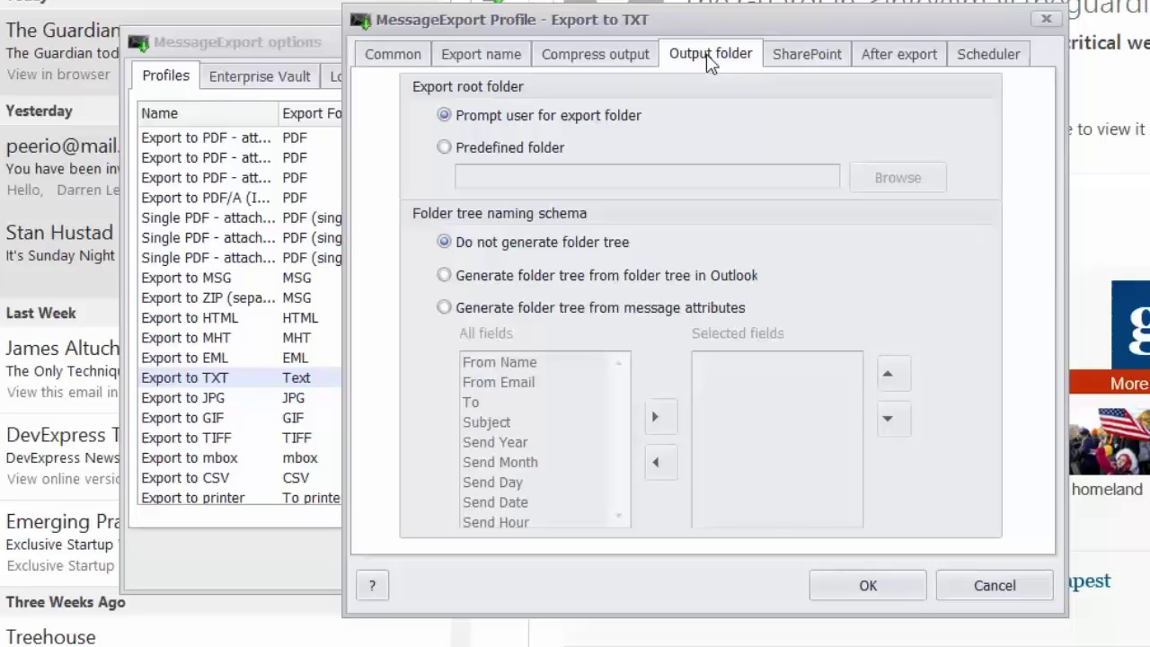
click(808, 60)
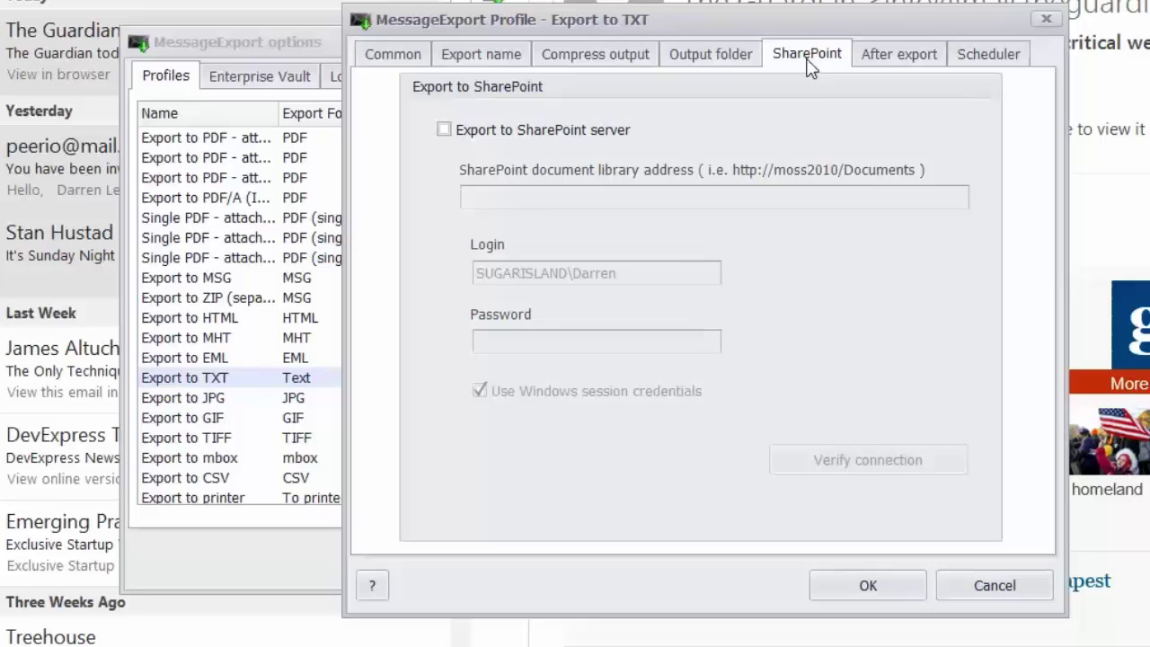
click(889, 57)
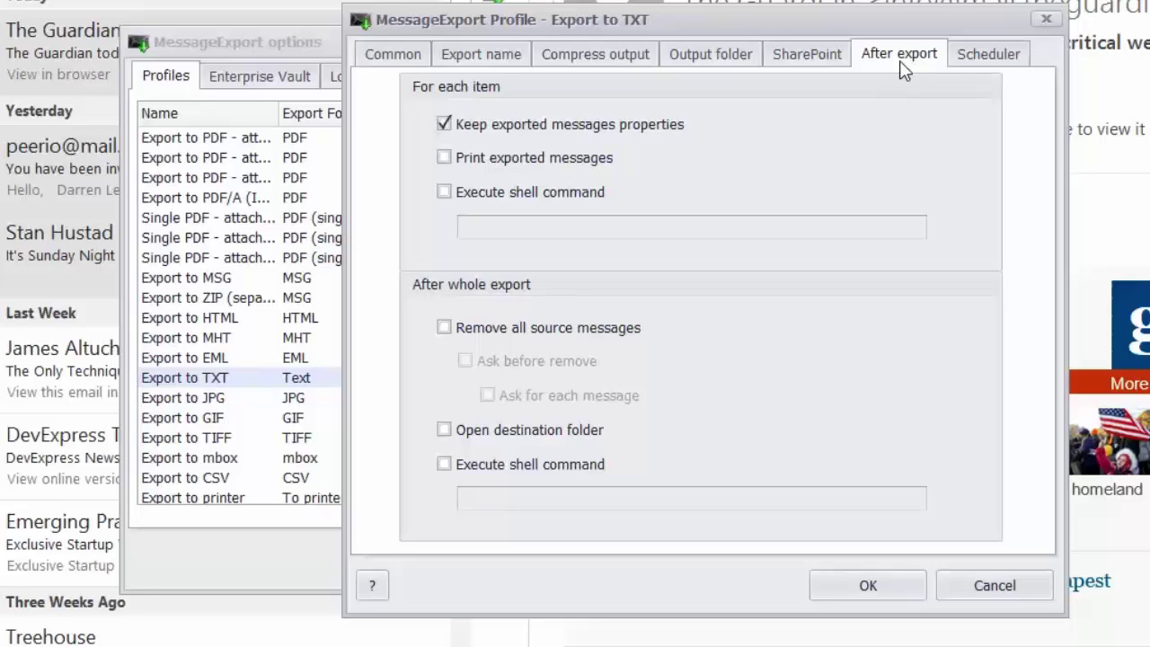
click(979, 59)
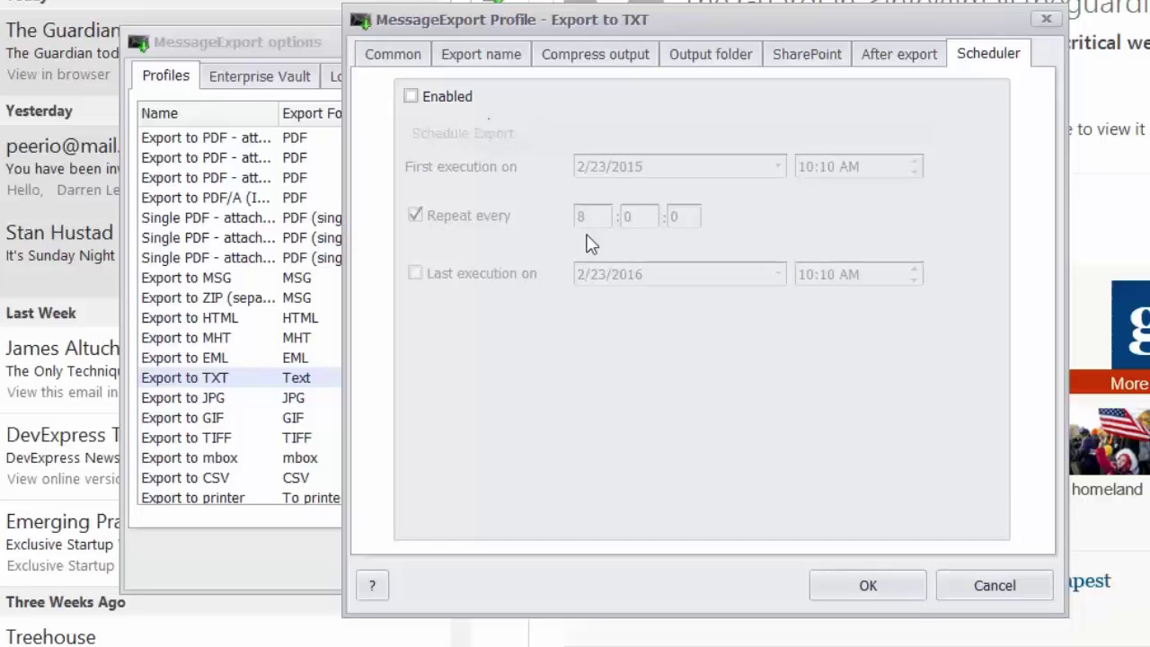
click(998, 587)
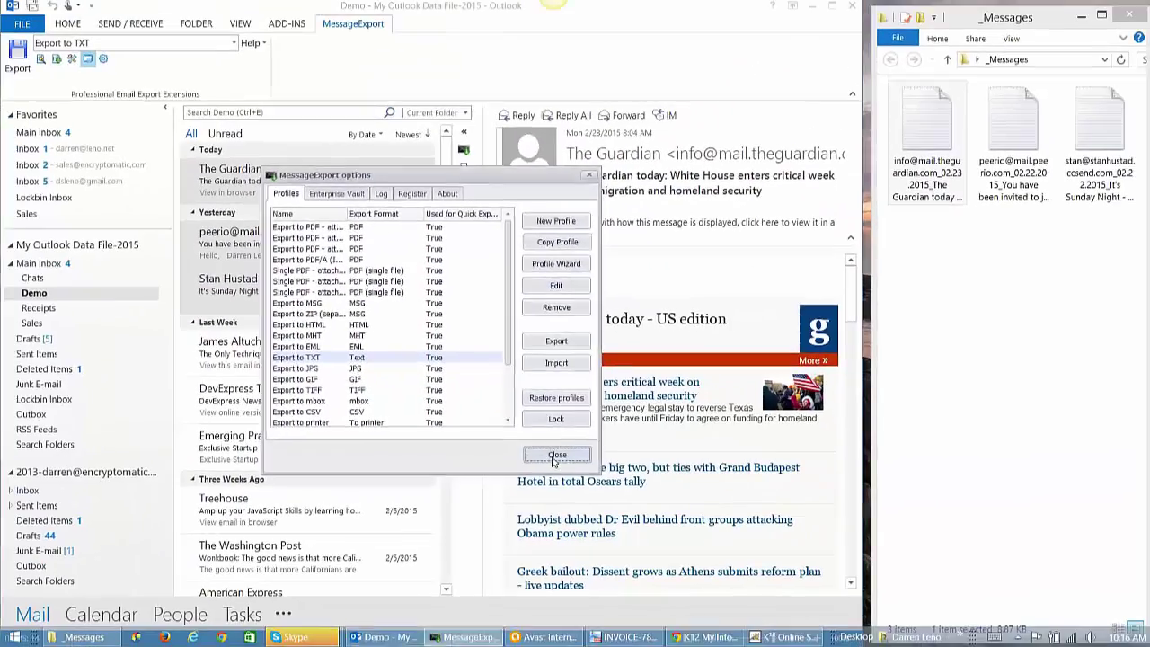
click(606, 508)
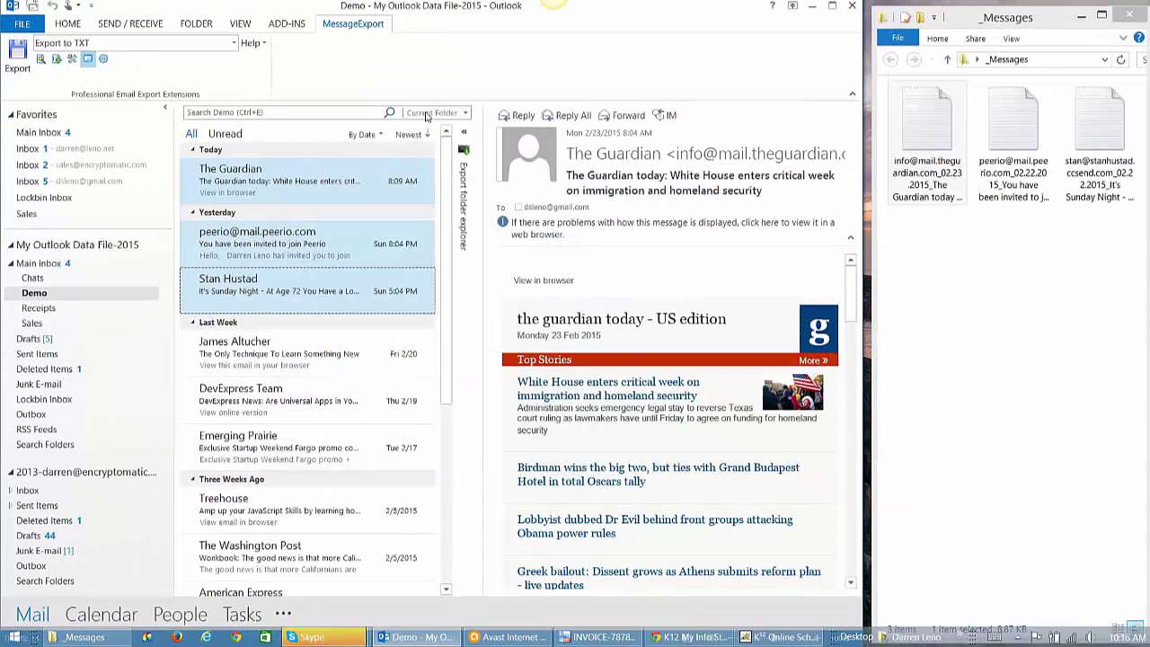